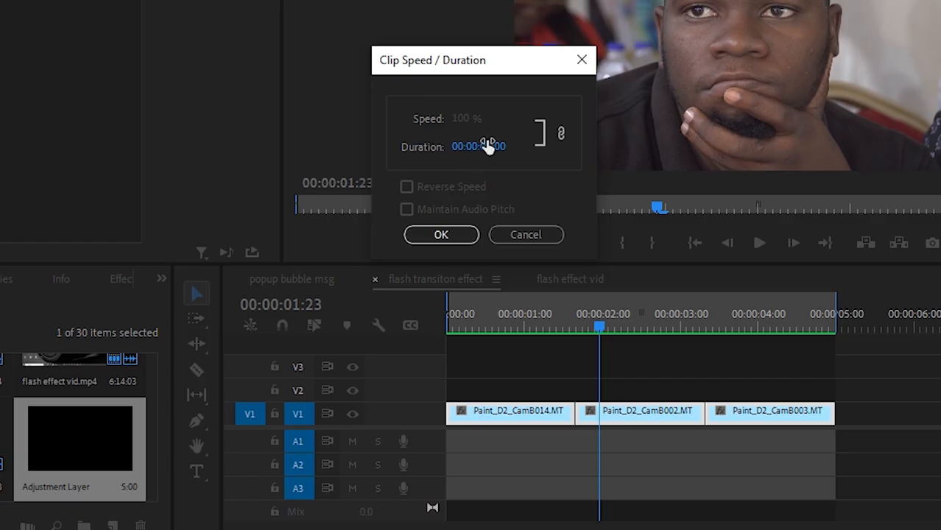
- Set the adjustment layer's duration to 00:00:00:14 in Clip Speed / Duration
left_click_drag(487, 146, 500, 147)
left_click(490, 148)
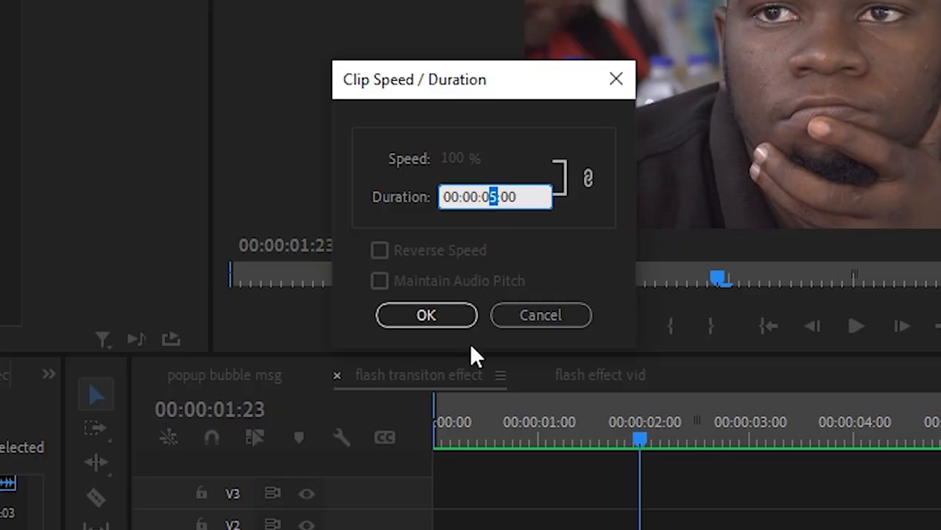
type("0")
left_click_drag(503, 196, 545, 200)
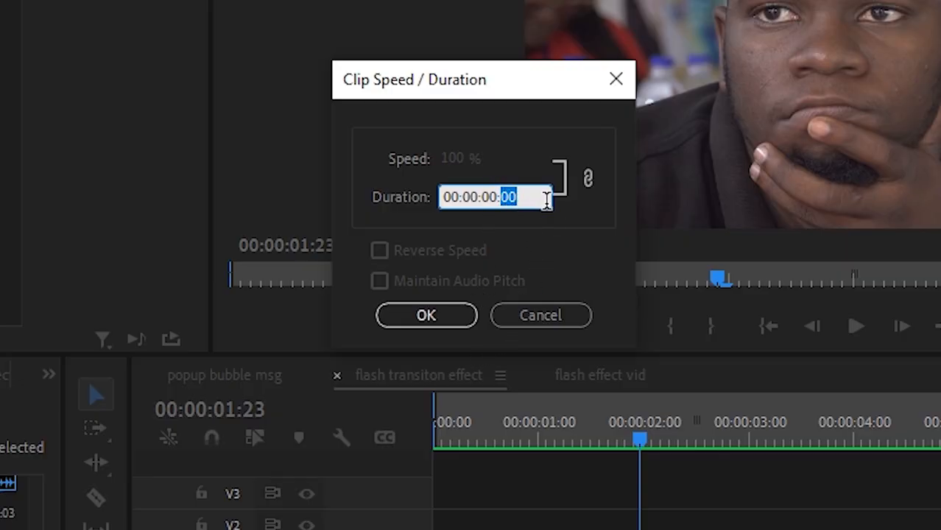
type("14")
left_click(458, 318)
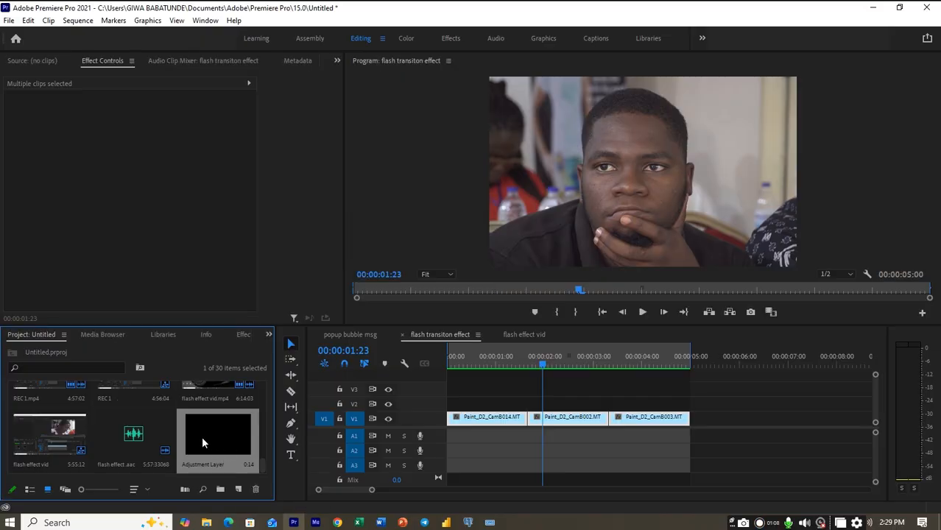
- Place the adjustment layer on V2 across the cut between the first two clips, ending seven frames past it at 00:00:01:23
left_click_drag(204, 436, 494, 400)
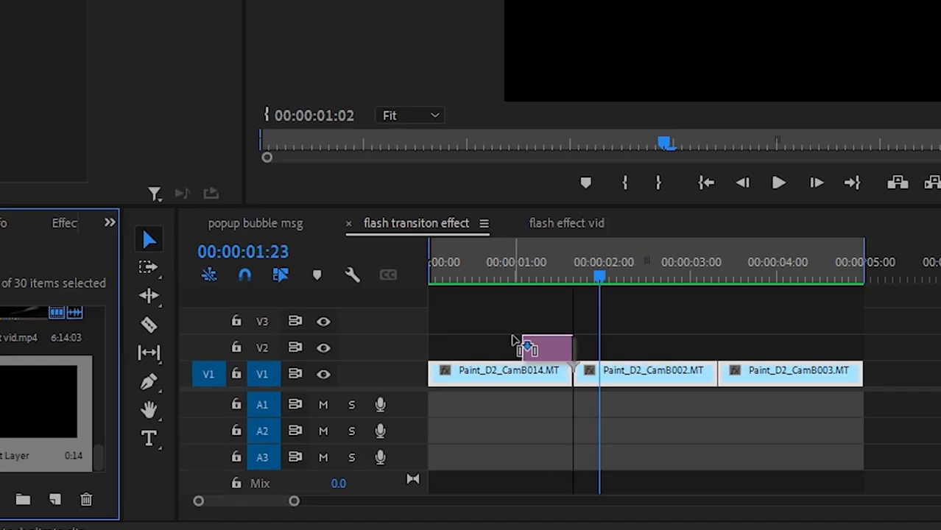
left_click_drag(514, 339, 520, 341)
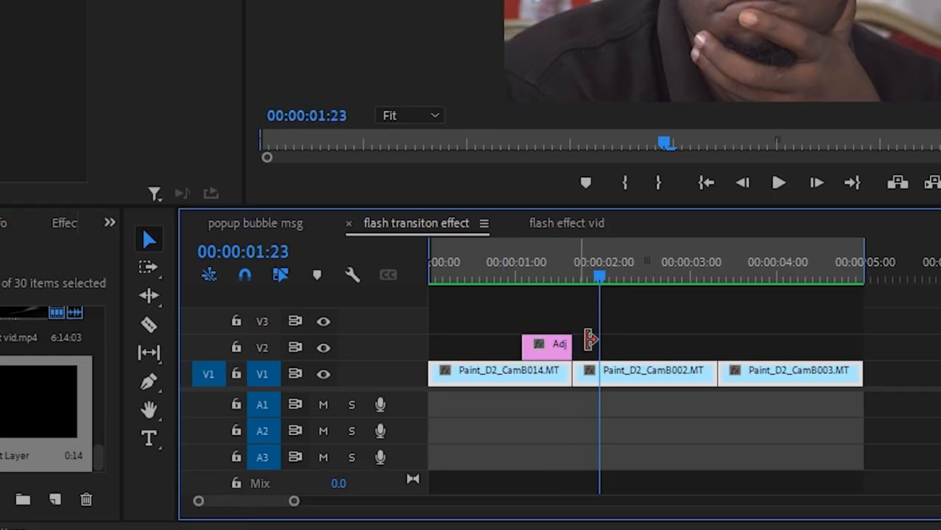
left_click_drag(599, 274, 578, 279)
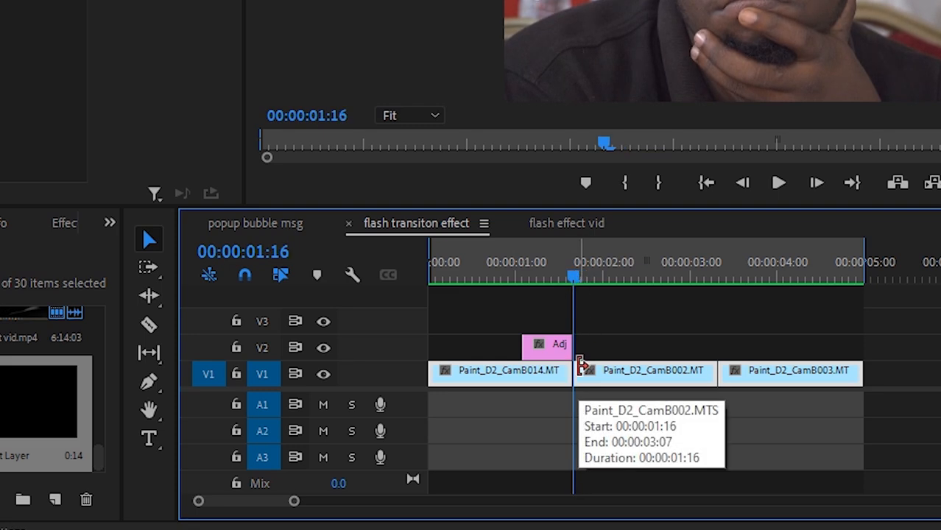
key("Right")
key("Right")
key("Right")
key("Right")
key("Right")
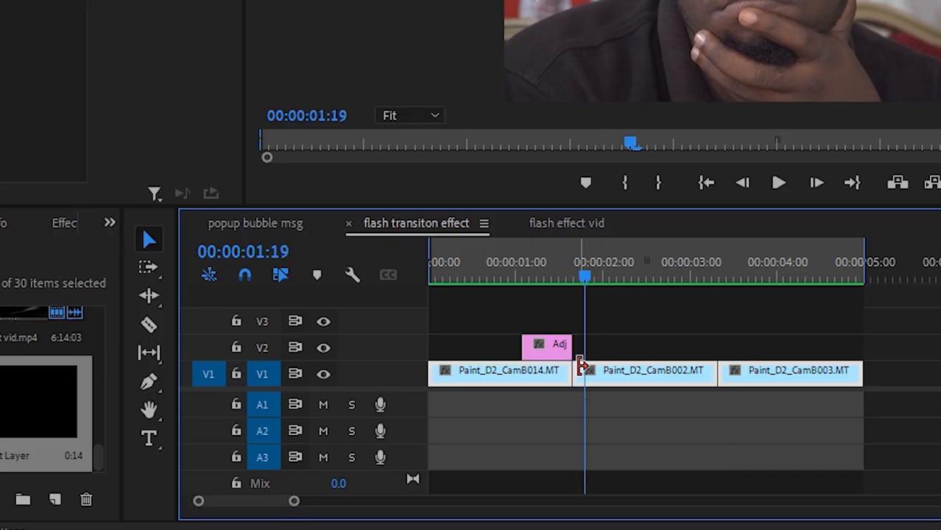
key("Right")
key("Right")
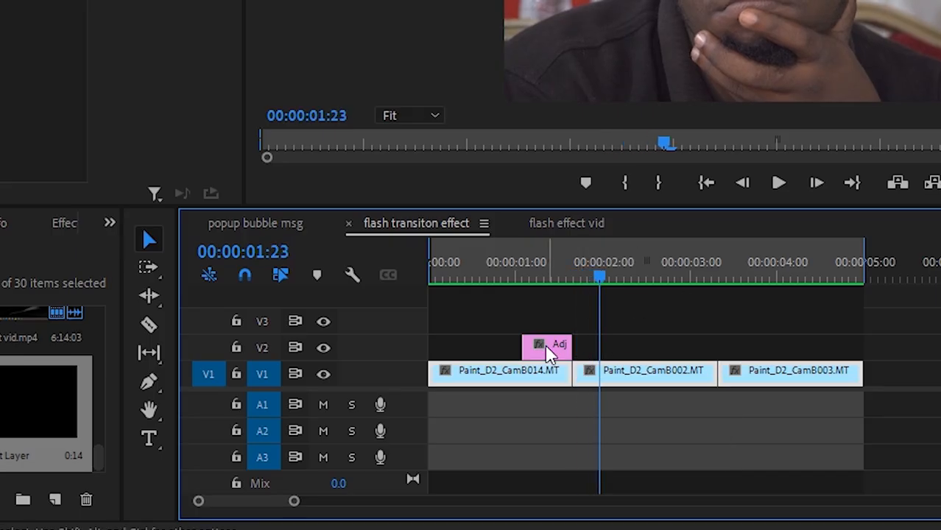
left_click_drag(558, 347, 588, 351)
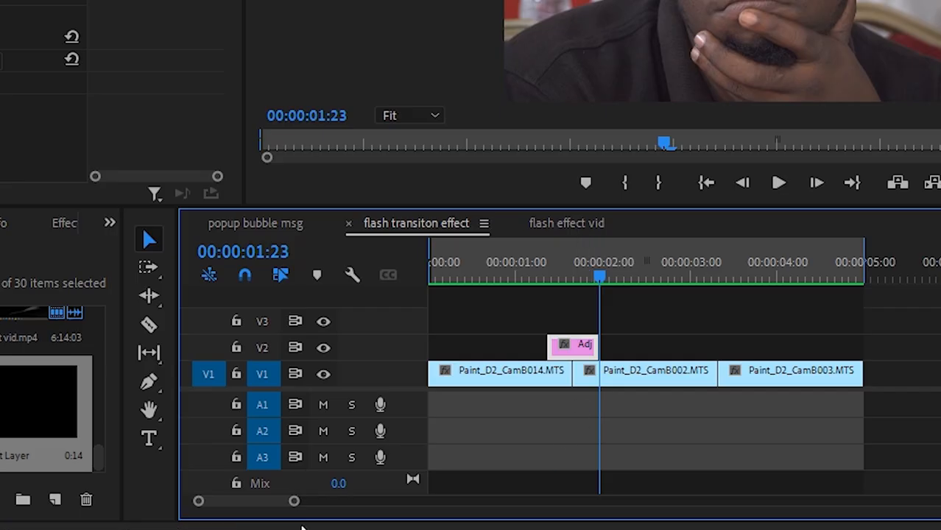
- Find the Brightness & Contrast video effect and apply it to the adjustment layer on V2
left_click(65, 220)
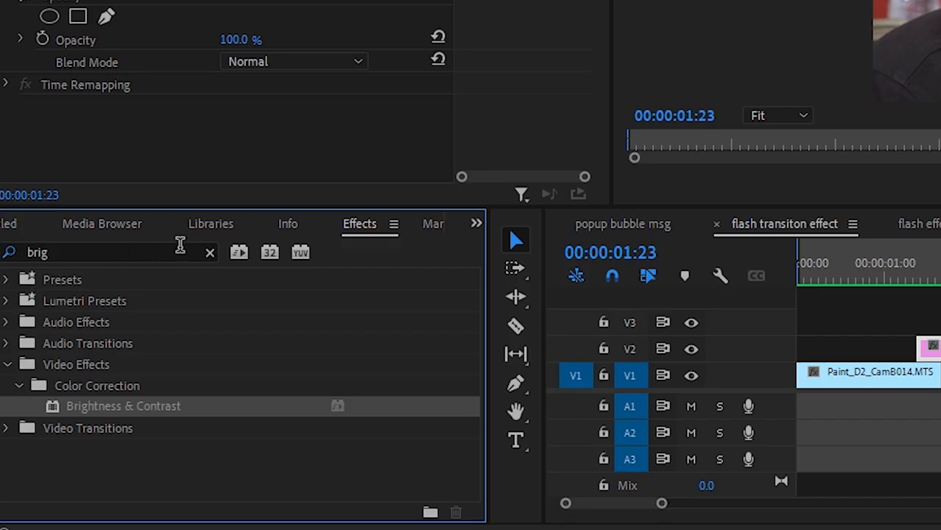
left_click(210, 253)
left_click(74, 252)
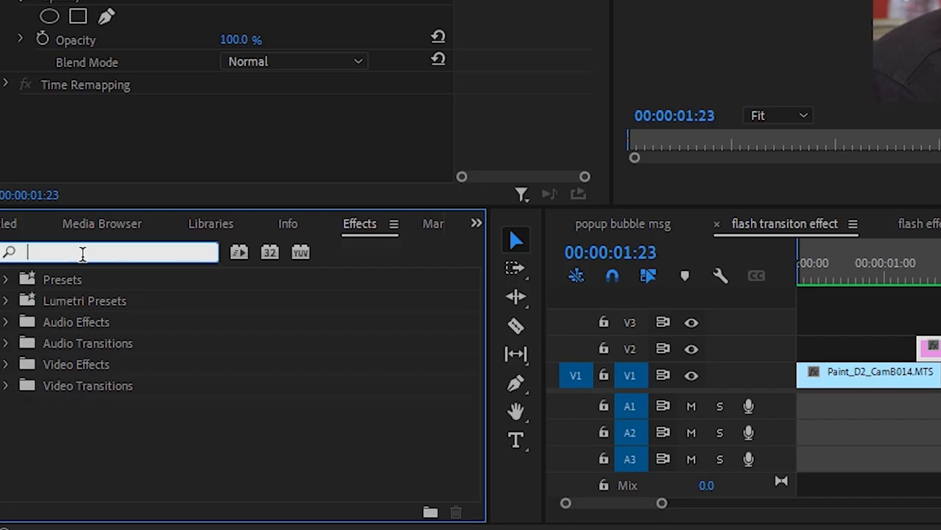
type("brigh")
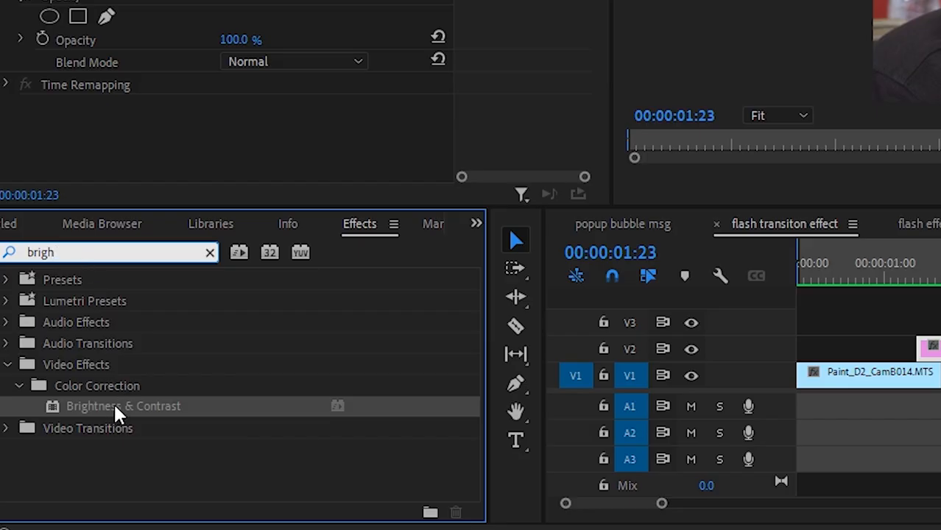
left_click_drag(117, 413, 940, 356)
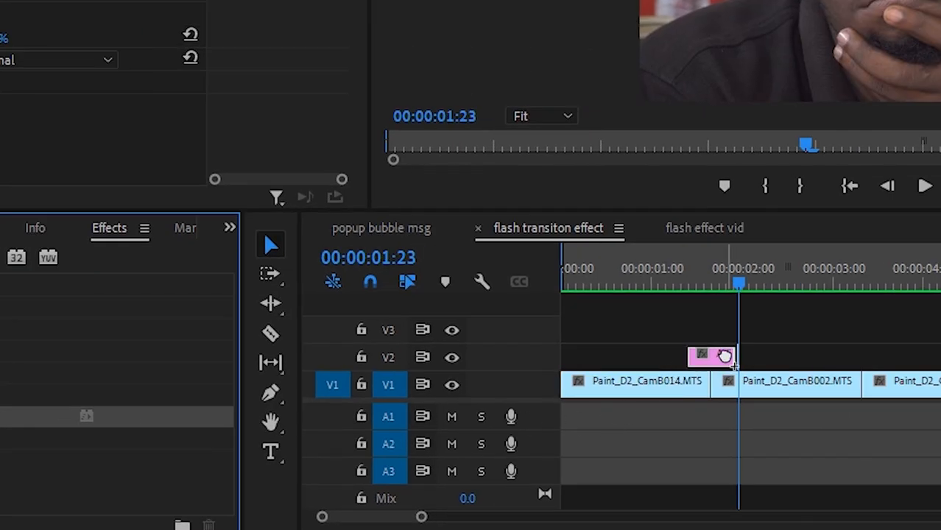
left_click_drag(726, 357, 726, 356)
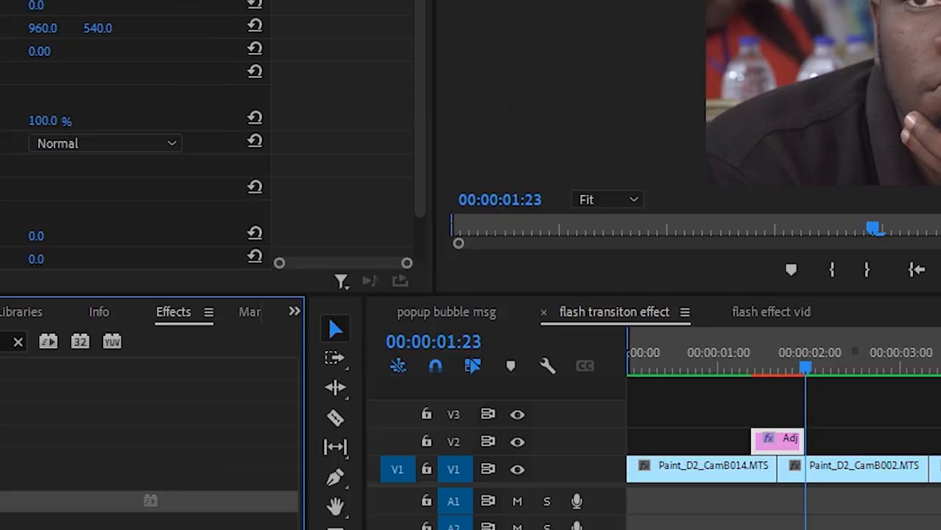
- Enable keyframing for Brightness and Contrast at the adjustment layer's start, 00:00:01:09
scroll(579, 362, "down", 2)
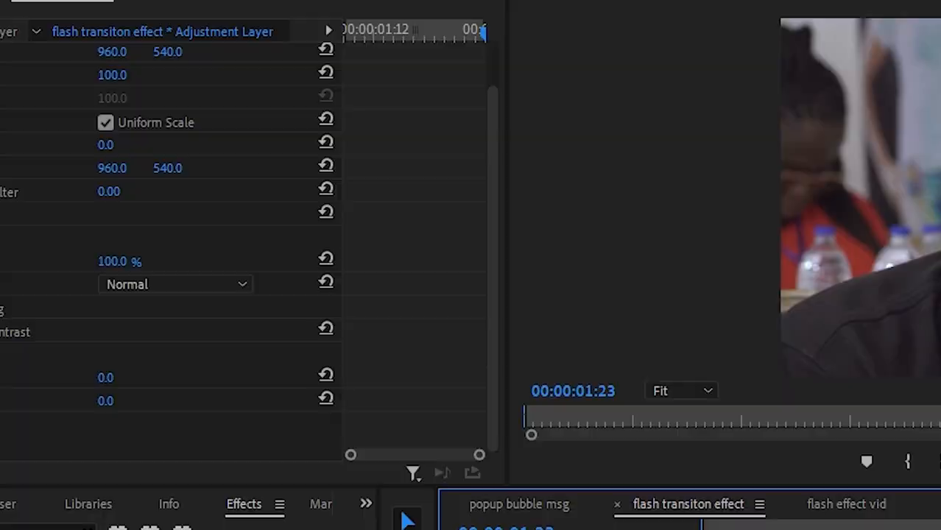
left_click_drag(496, 378, 454, 379)
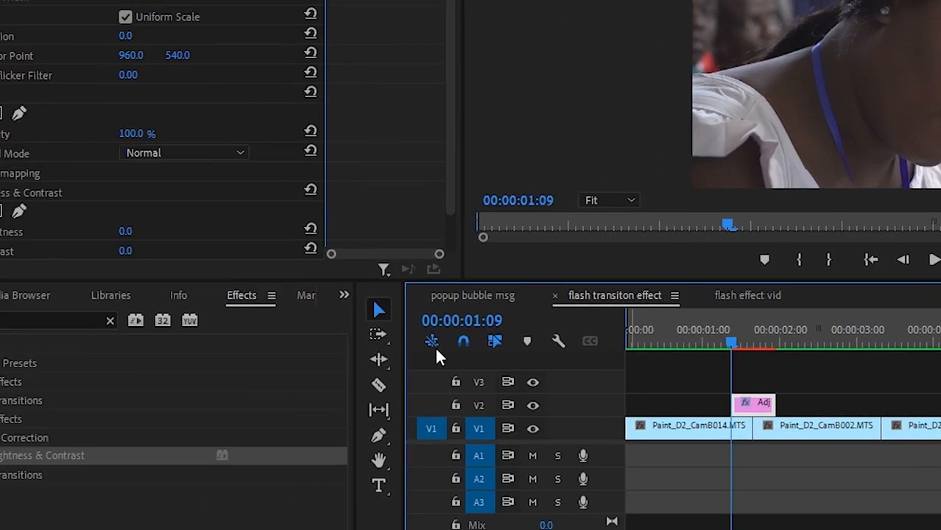
scroll(236, 194, "down", 1)
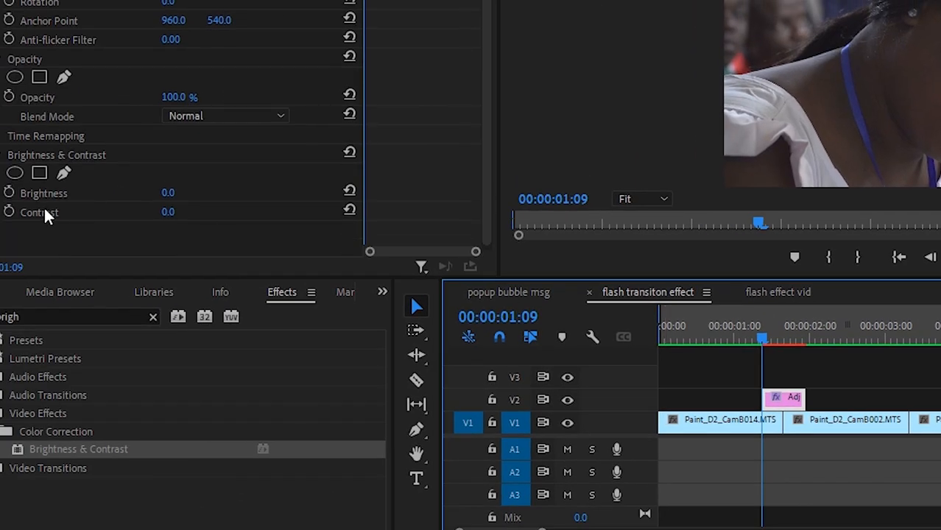
left_click(9, 193)
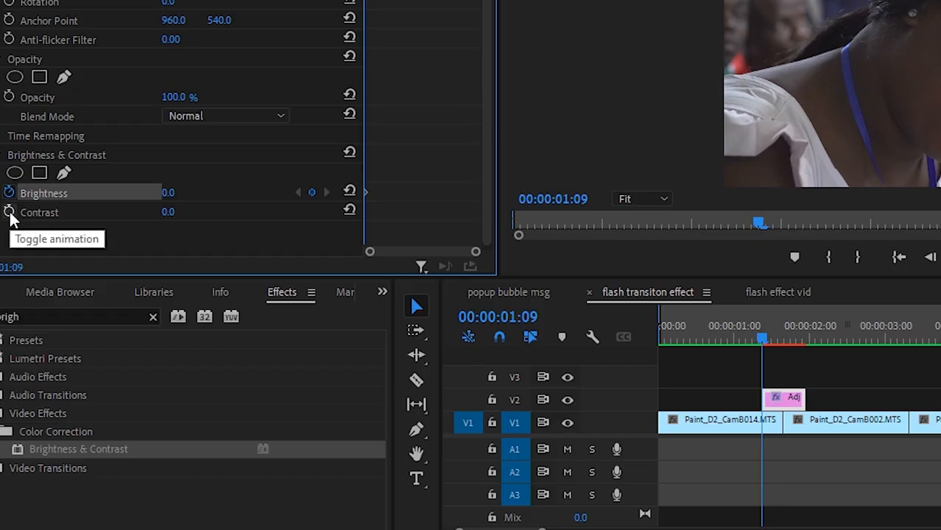
left_click(9, 213)
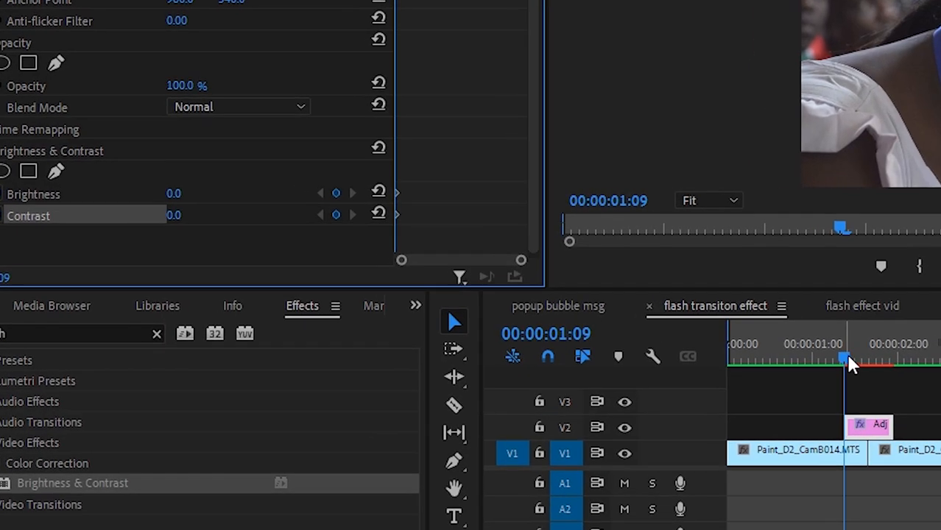
- Add keyframes with Brightness 100 and Contrast 100 at the cut between the first two clips, 00:00:01:16
left_click_drag(764, 333, 773, 336)
left_click_drag(855, 352, 866, 359)
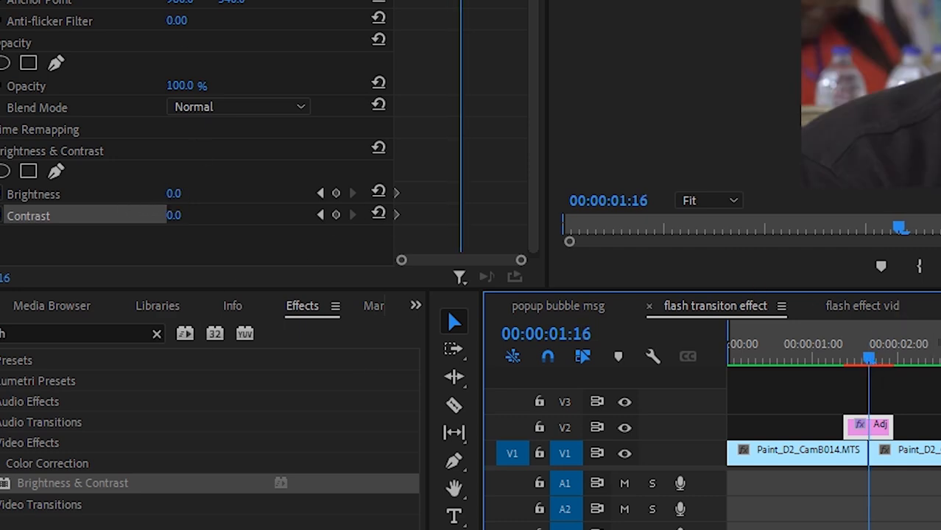
left_click(193, 190)
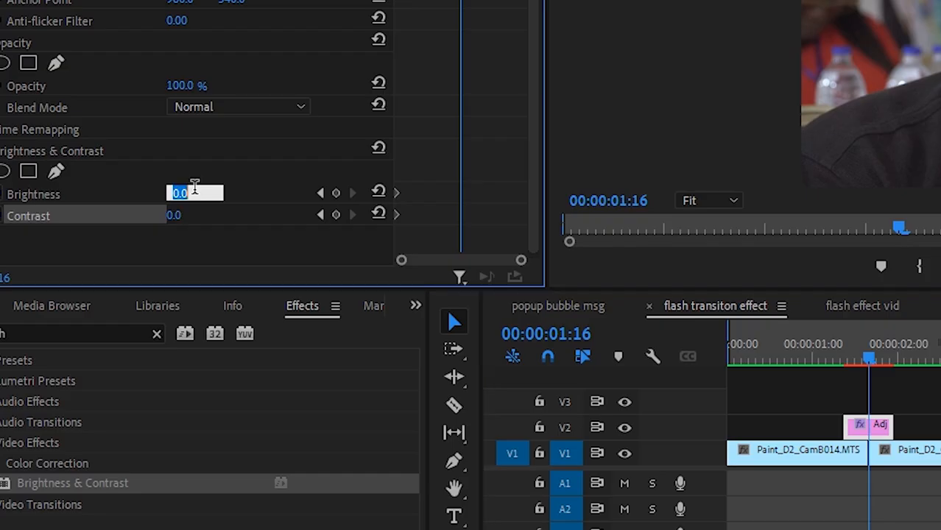
type("100")
key("Return")
left_click(193, 212)
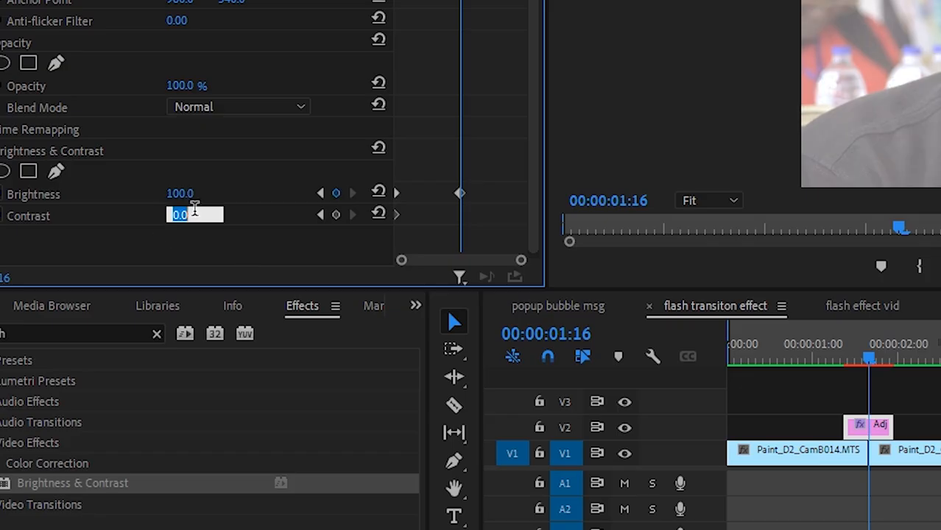
type("100")
key("Return")
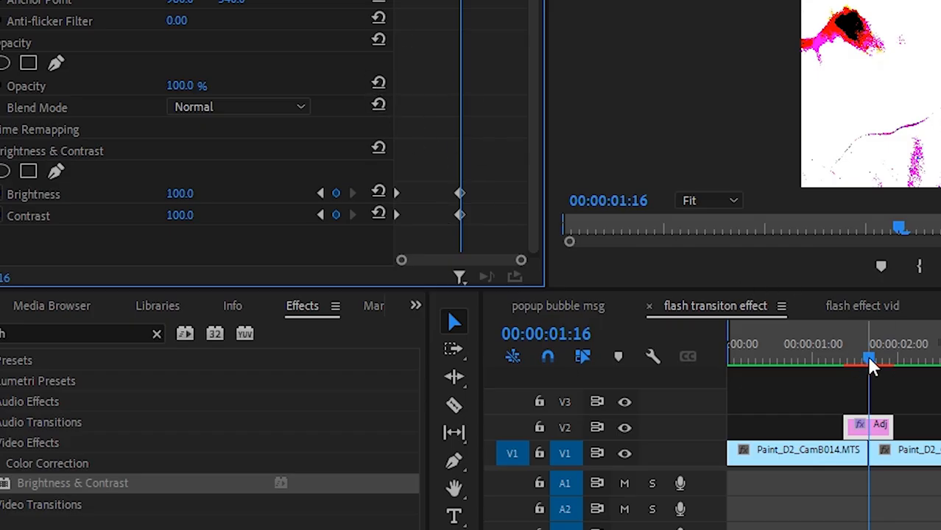
- Add keyframes with Brightness 0 and Contrast 0 at the adjustment layer's end, 00:00:01:23
left_click_drag(870, 364, 895, 360)
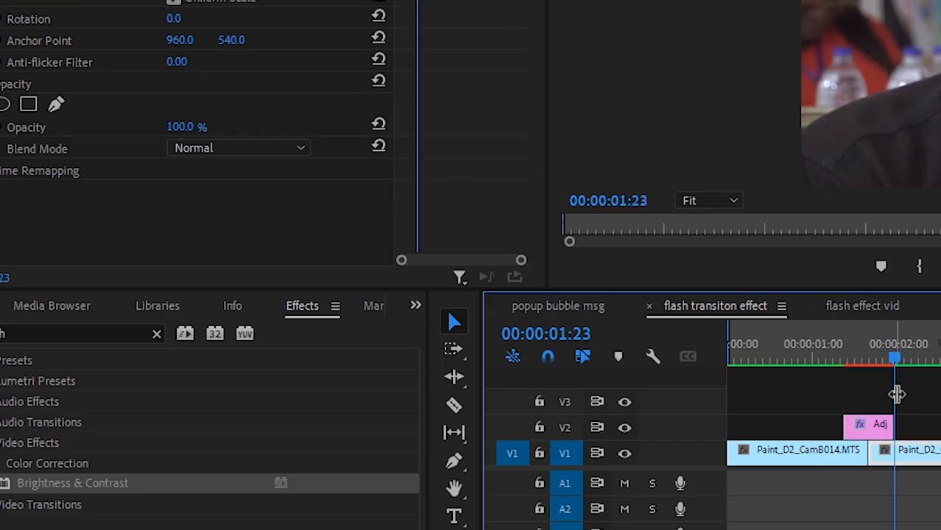
left_click(889, 444)
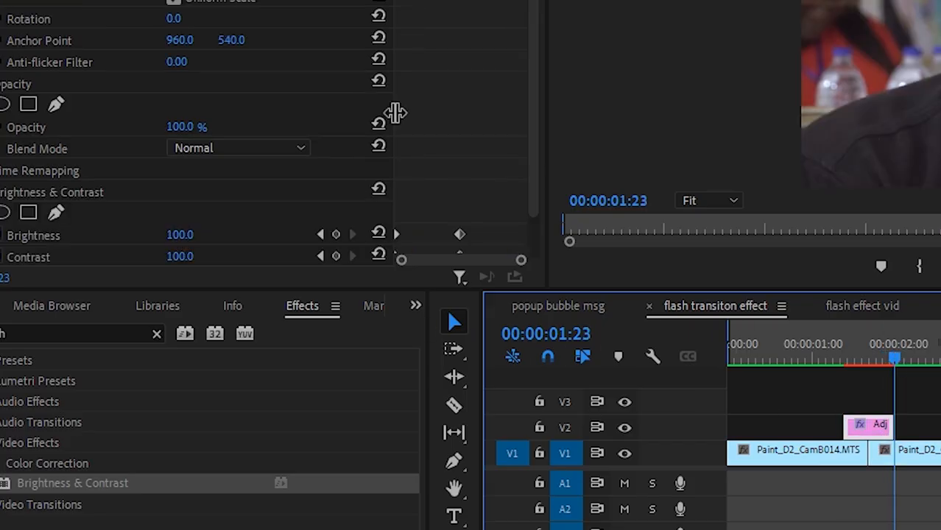
scroll(438, 66, "down", 2)
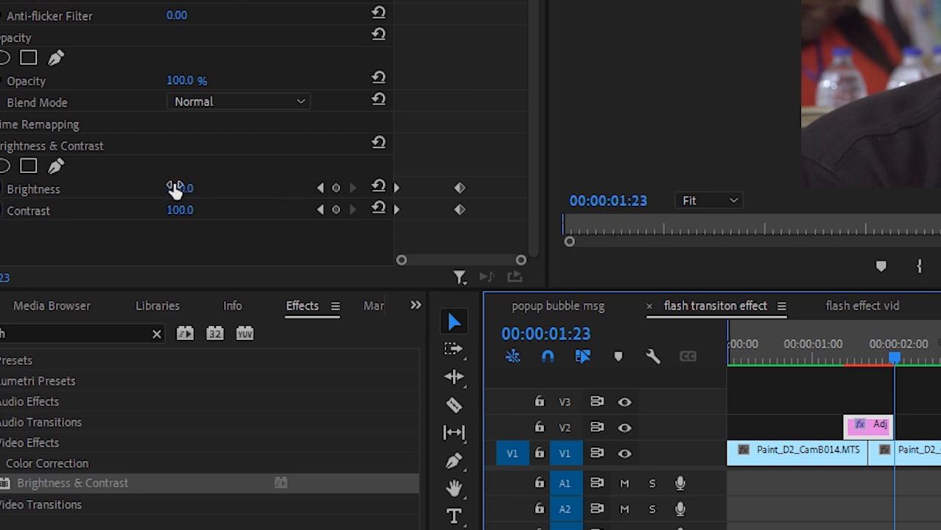
left_click(193, 188)
type("0")
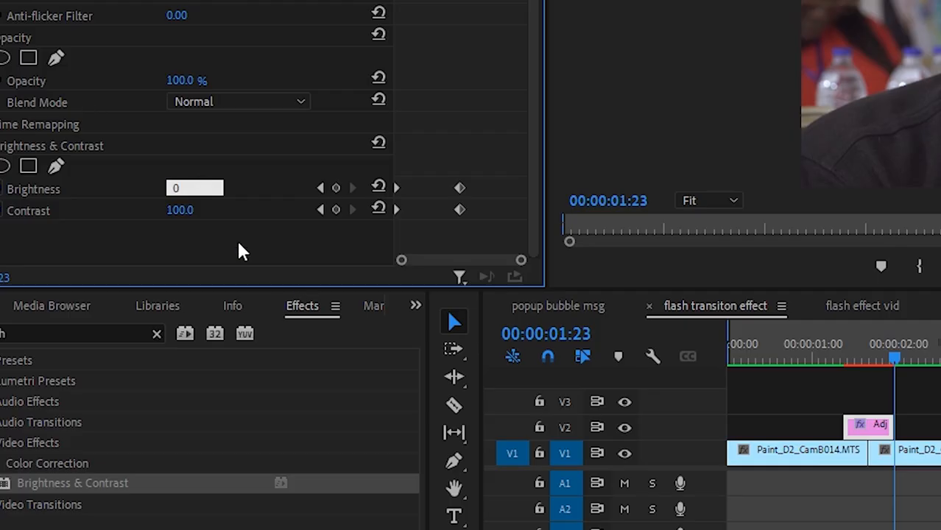
key("Return")
left_click(175, 211)
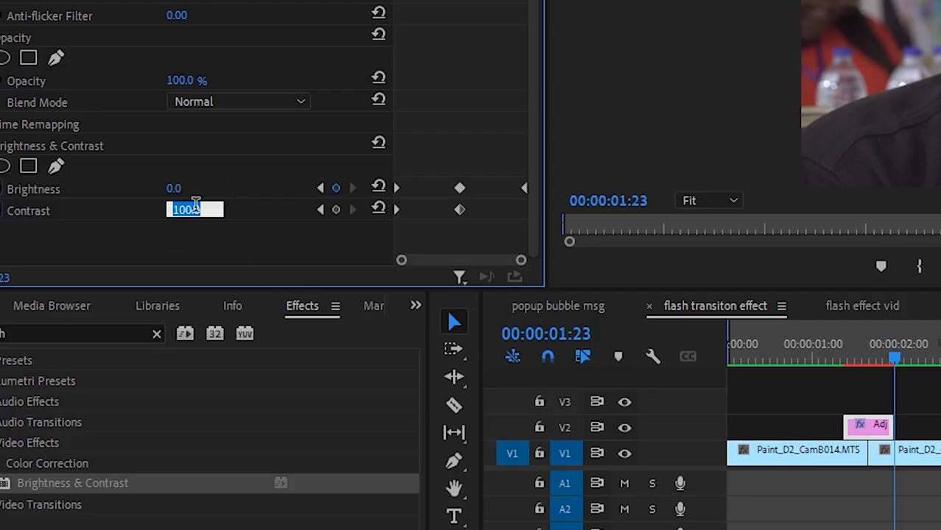
type("0")
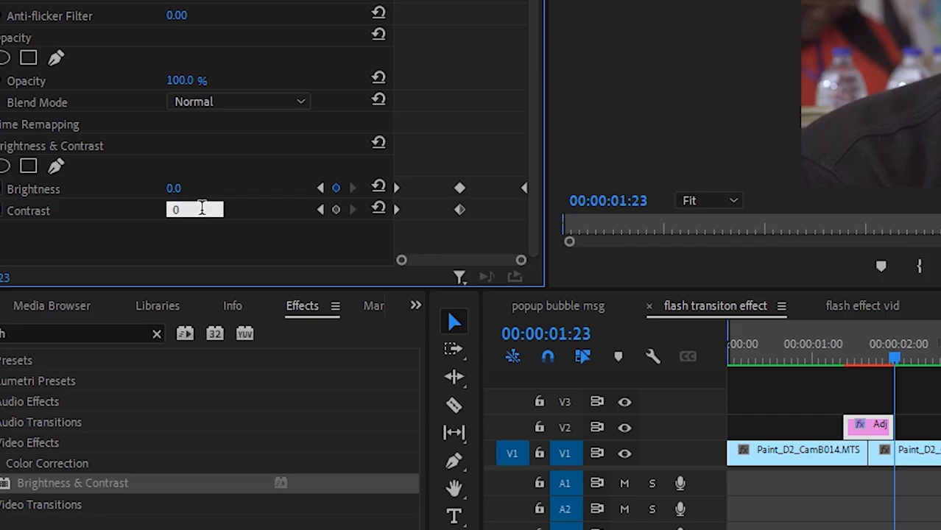
key("Return")
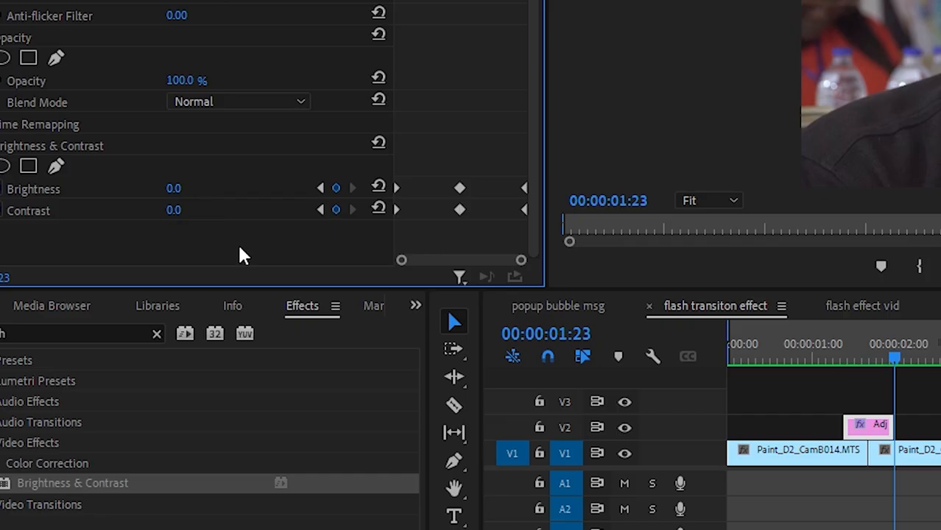
- Duplicate the adjustment layer on V2 so that the copy ends at the cut between the second and third clips
left_click_drag(894, 357, 918, 362)
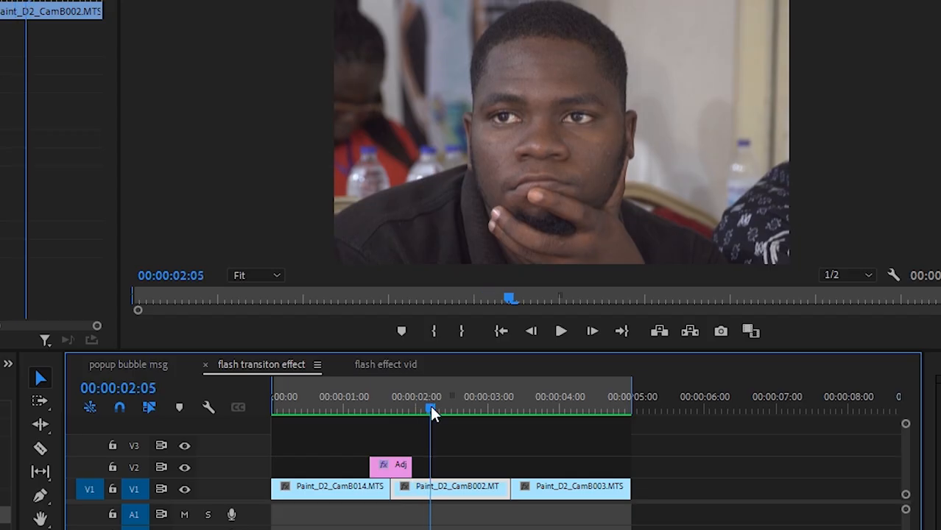
left_click_drag(431, 407, 424, 434)
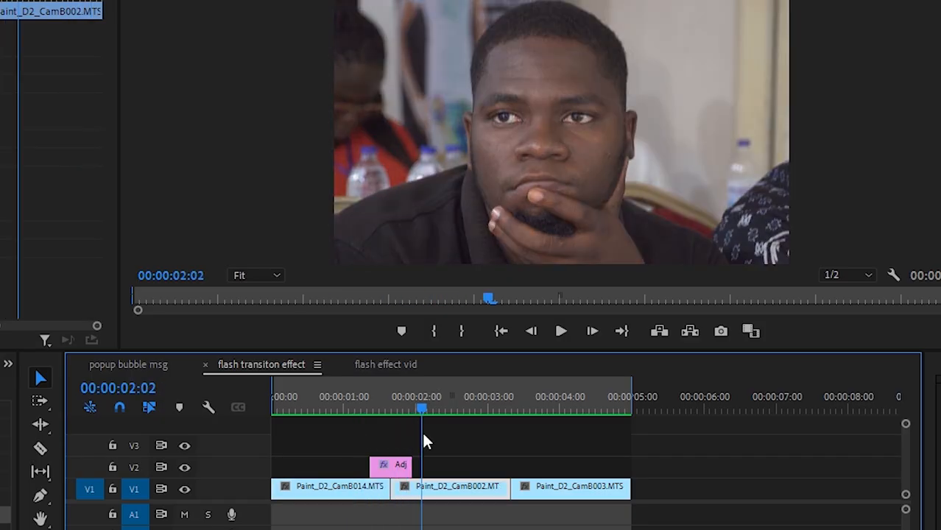
left_click(392, 471)
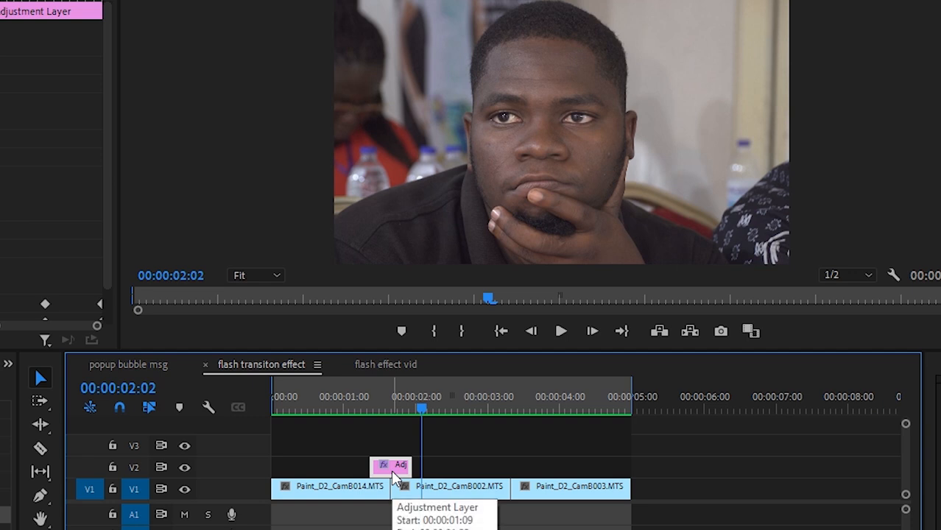
left_click_drag(391, 470, 487, 467)
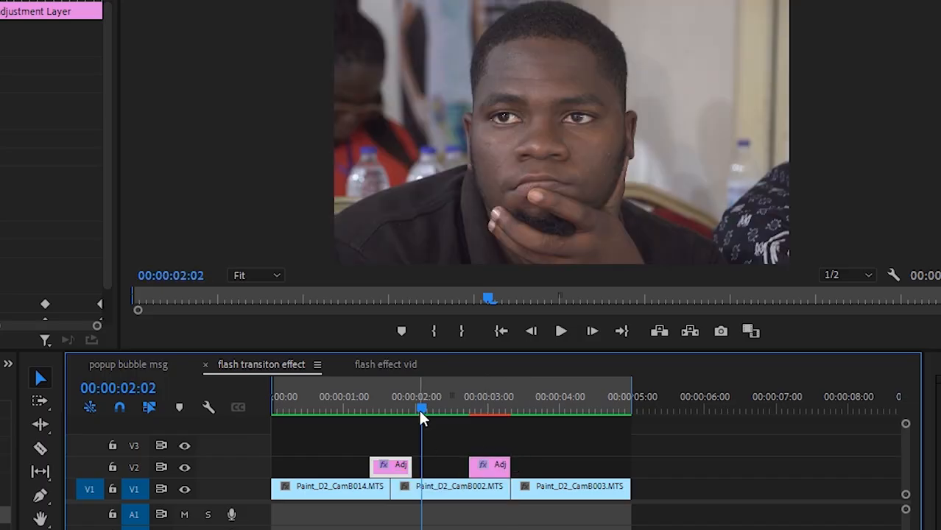
- Shift the copied adjustment layer across the second cut so that it ends seven frames past it at 00:00:03:15
left_click_drag(421, 410, 512, 413)
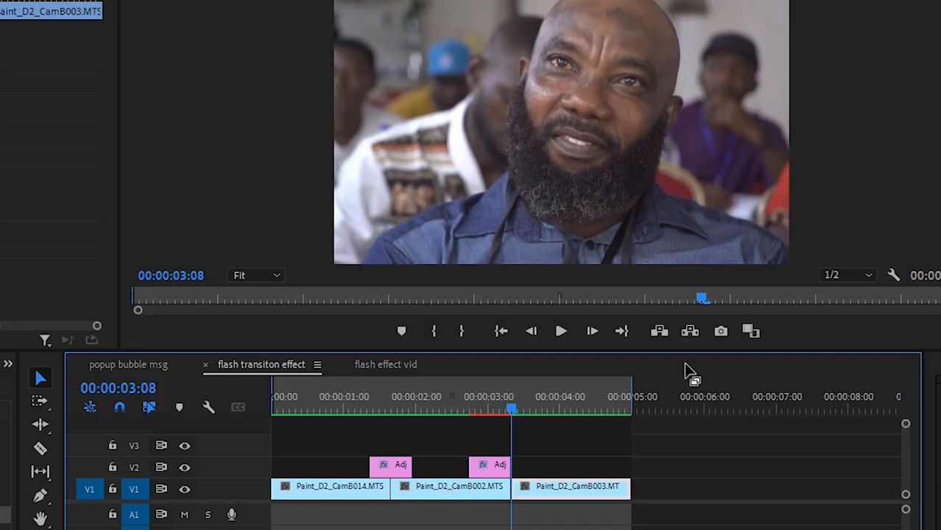
key("Right")
key("Right")
key("Right")
key("Right")
key("Right")
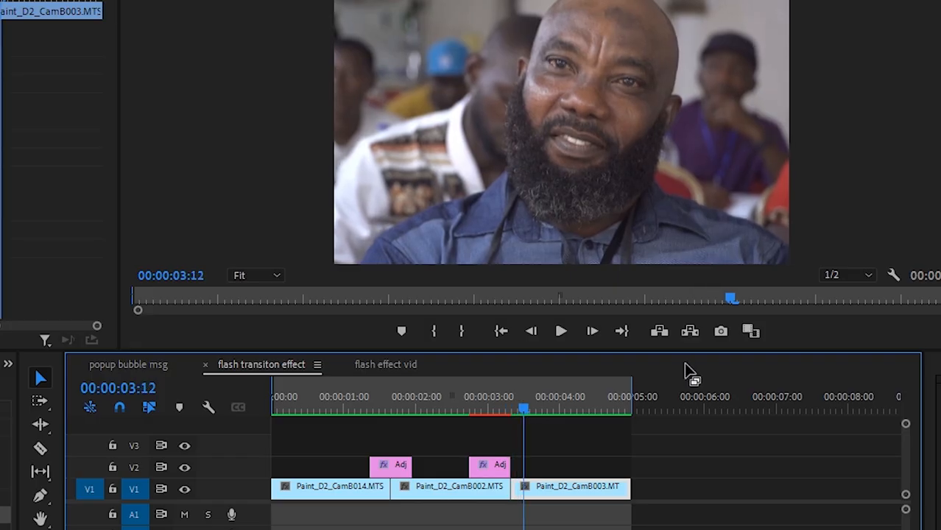
key("Right")
key("Right")
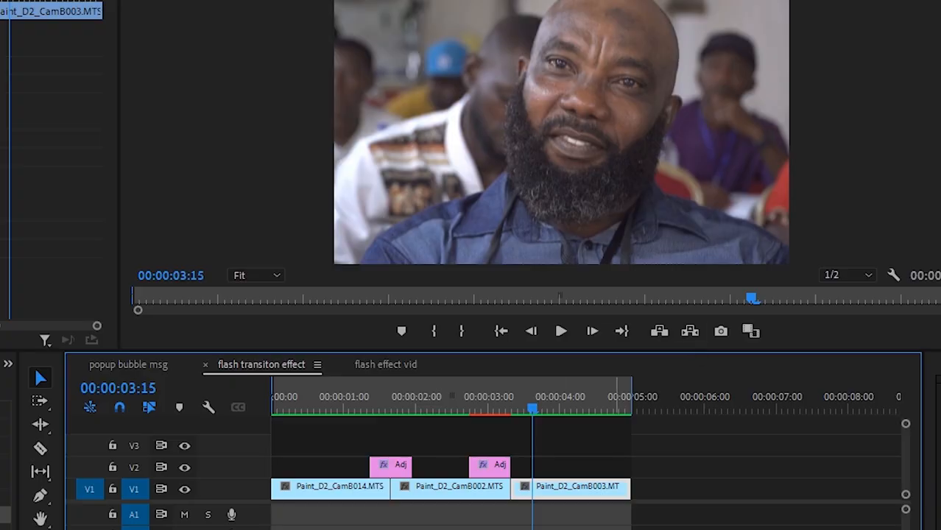
left_click_drag(487, 480, 505, 479)
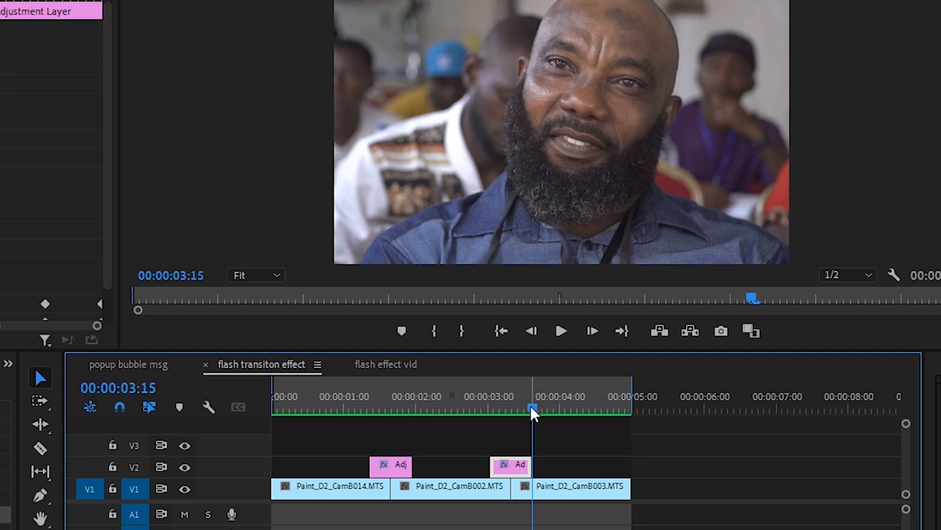
- Play the sequence from the beginning to review both flash transitions
left_click_drag(532, 408, 494, 442)
left_click(577, 447)
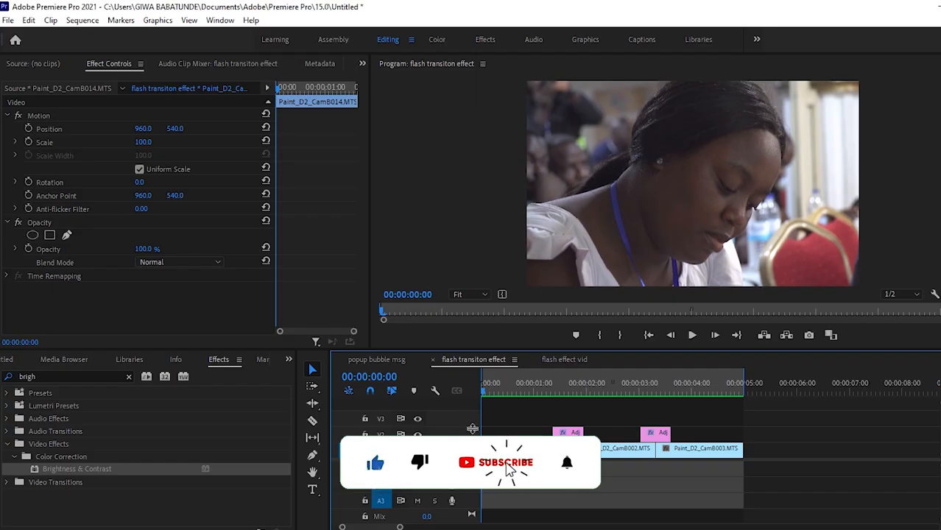
key("space")
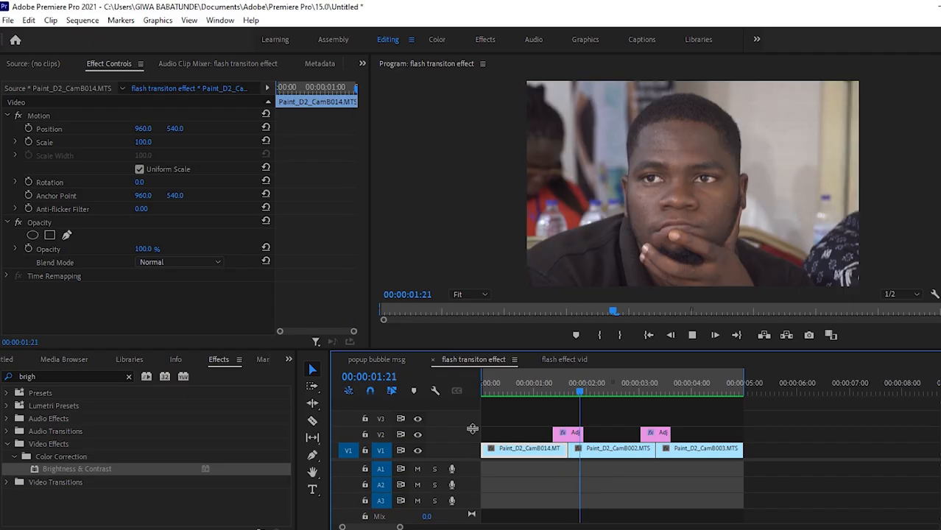
key("space")
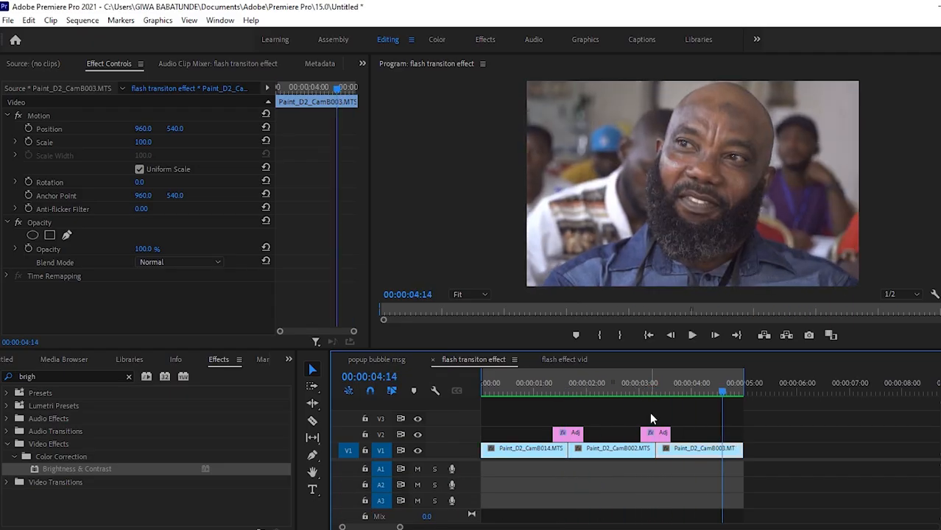